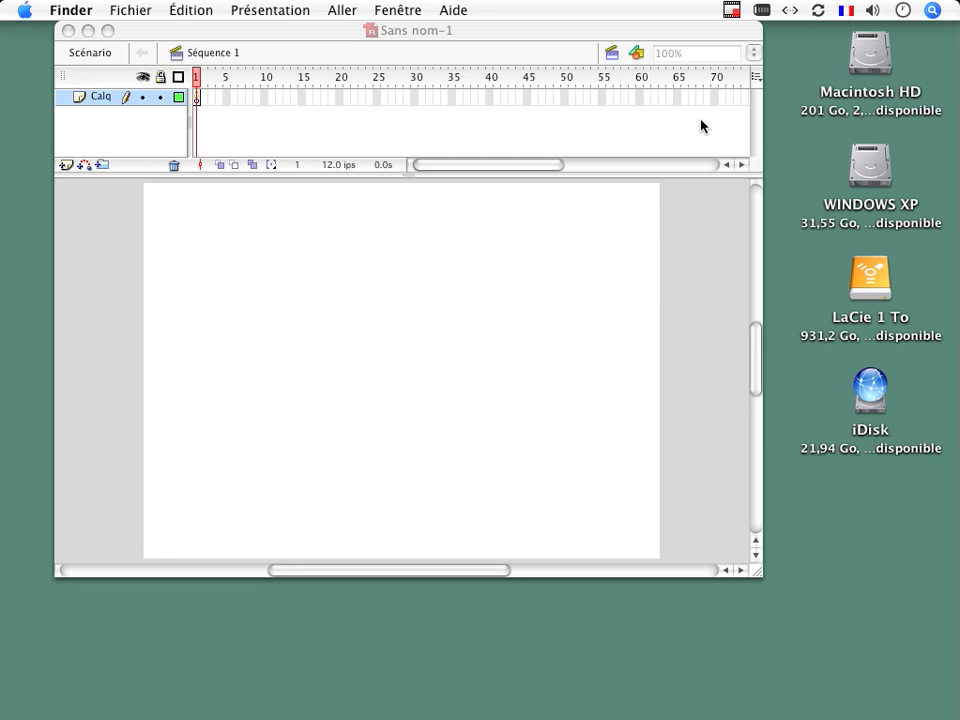
Switch to Flash Professional and draw a blue circle with a black outline, about 52 px in diameter, near the stage's left edge.
left_click(756, 57)
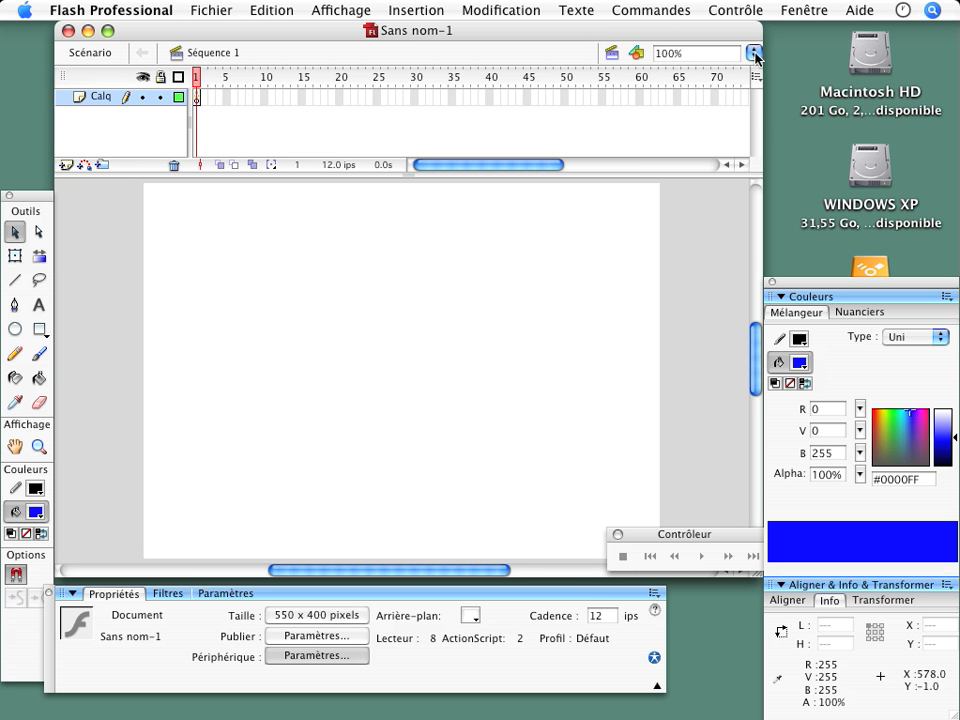
left_click(755, 54)
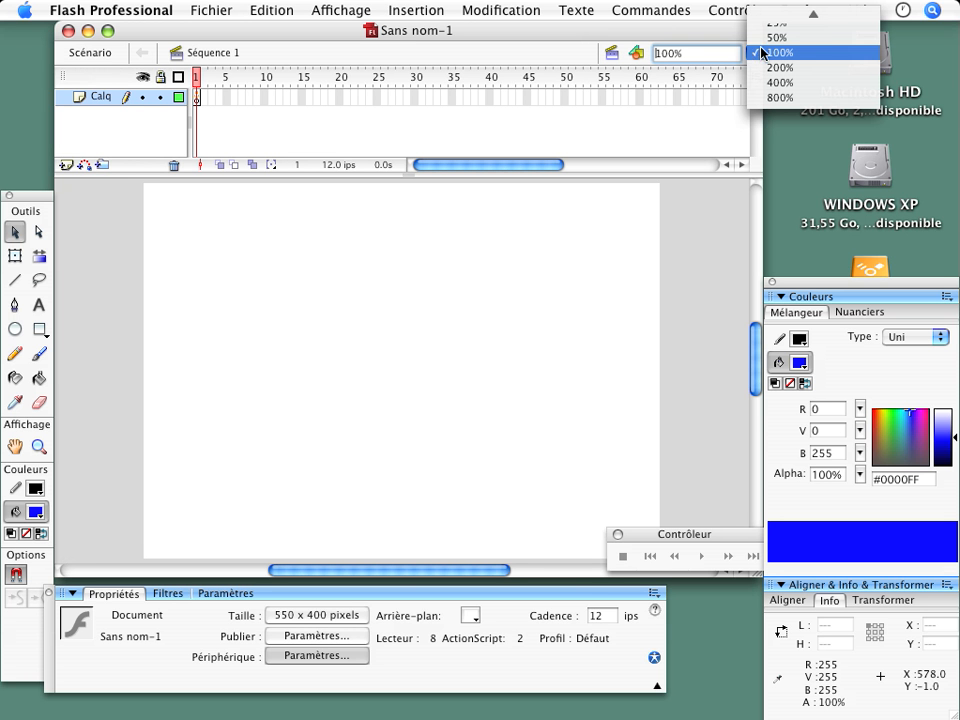
left_click(758, 37)
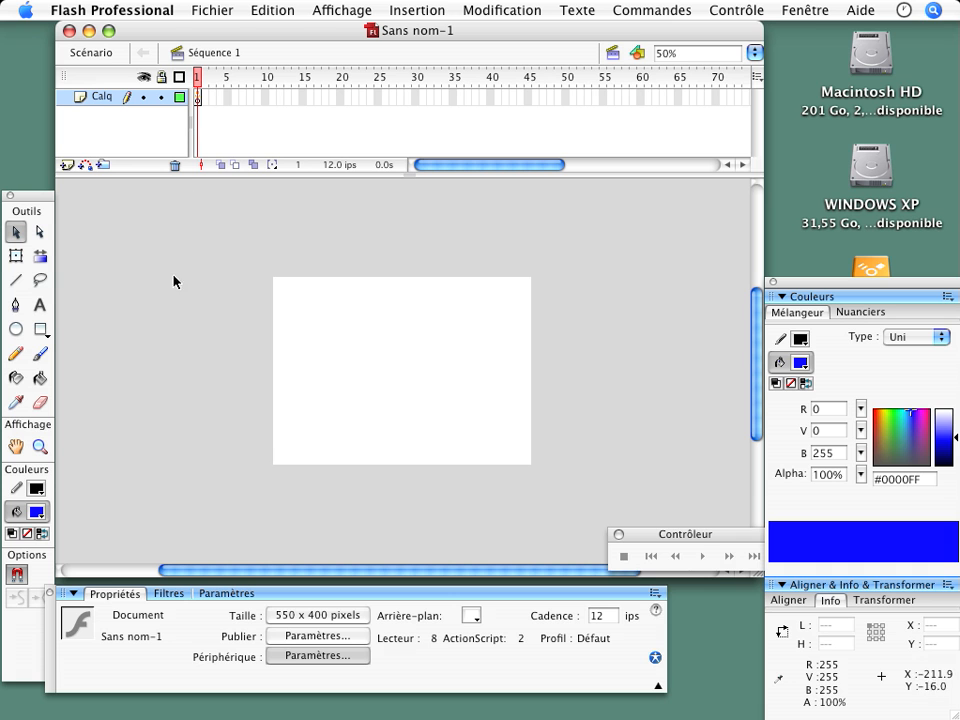
left_click(17, 330)
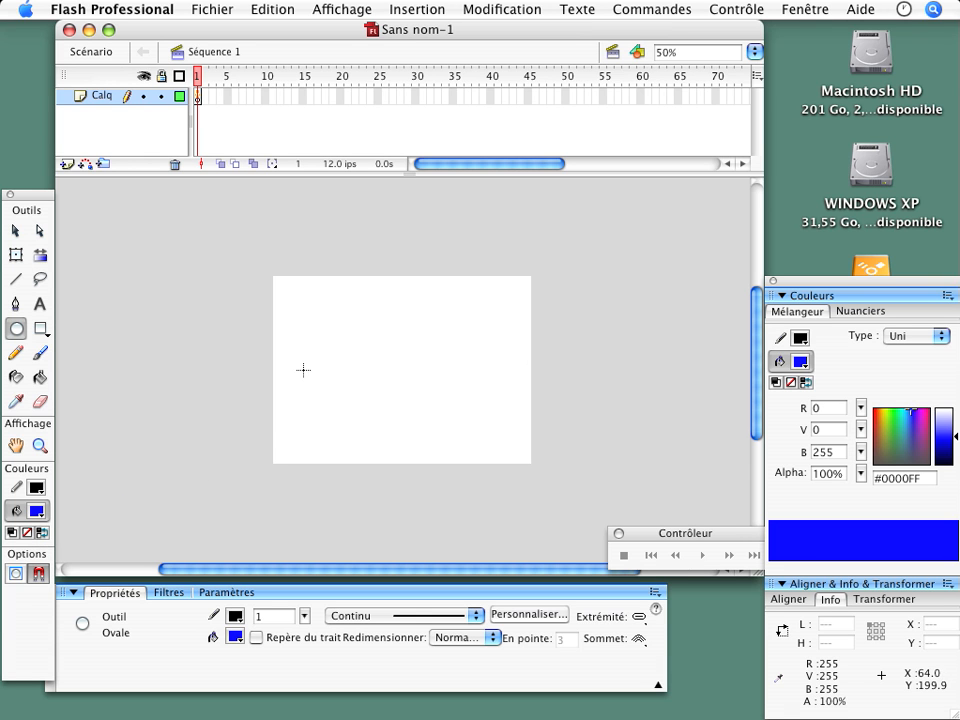
left_click_drag(289, 369, 313, 392)
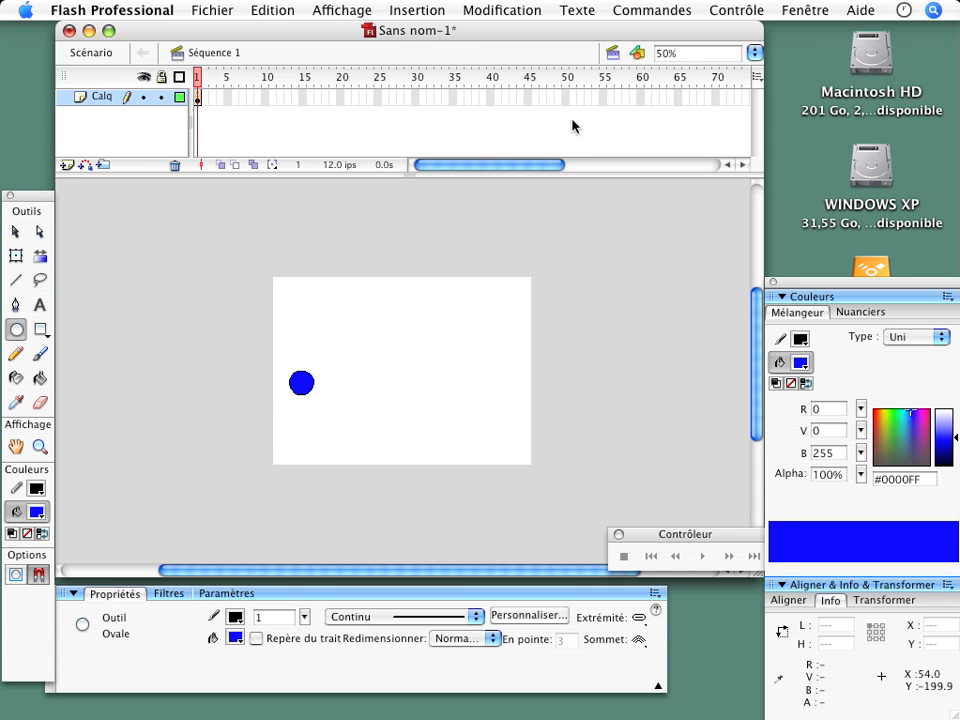
Insert a keyframe at frame 60 and move the circle there horizontally to the stage's right side, at about X 439.8.
left_click(640, 98)
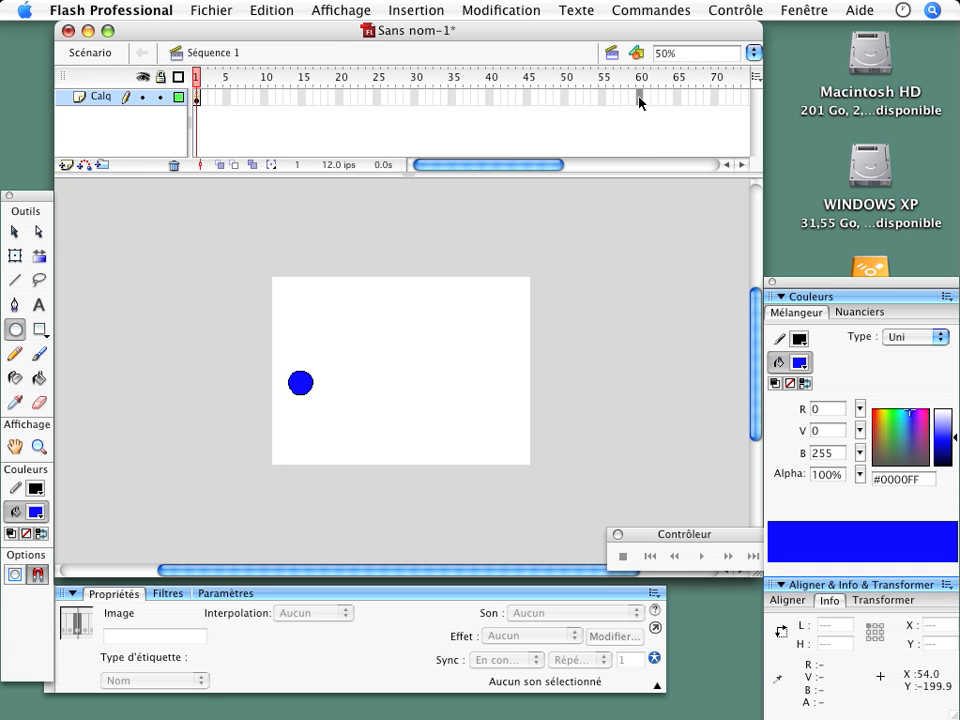
key("F6")
left_click(16, 231)
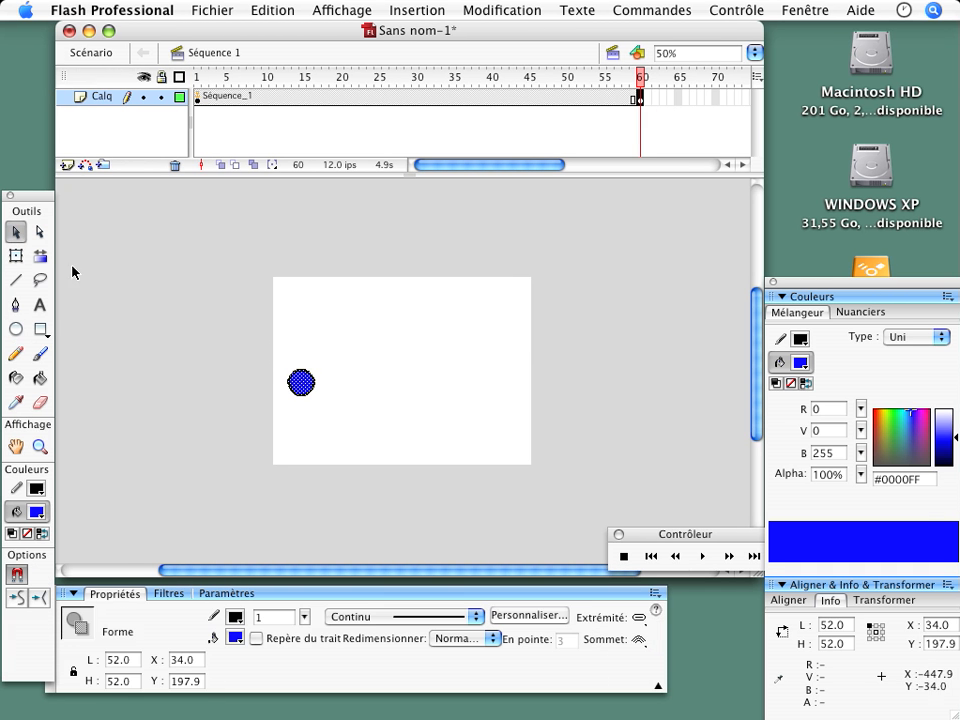
left_click_drag(279, 357, 315, 408)
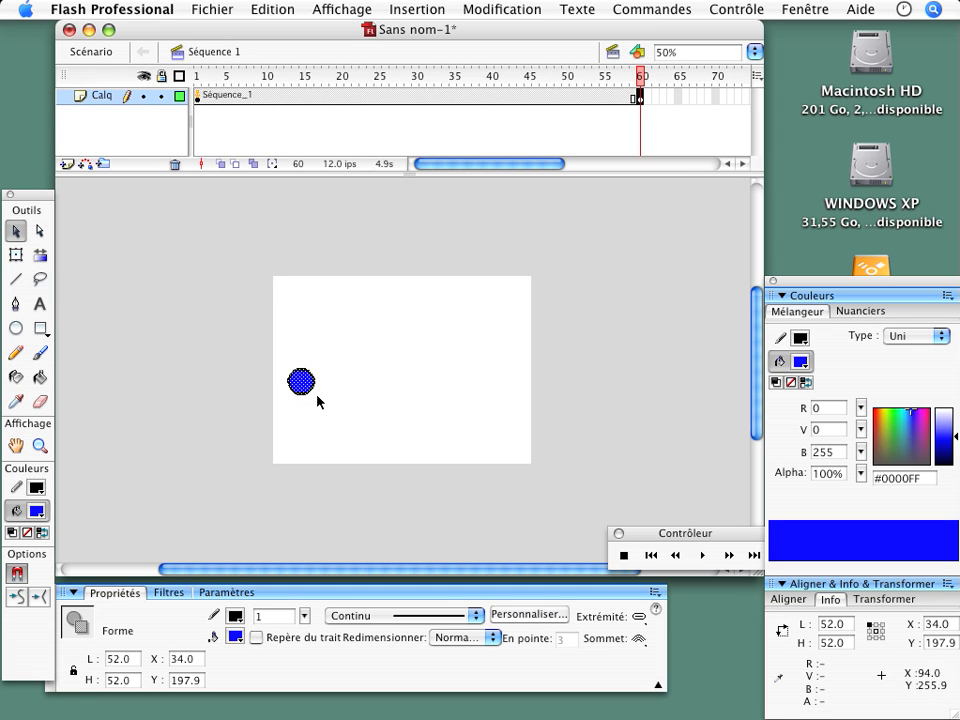
left_click_drag(306, 386, 494, 387)
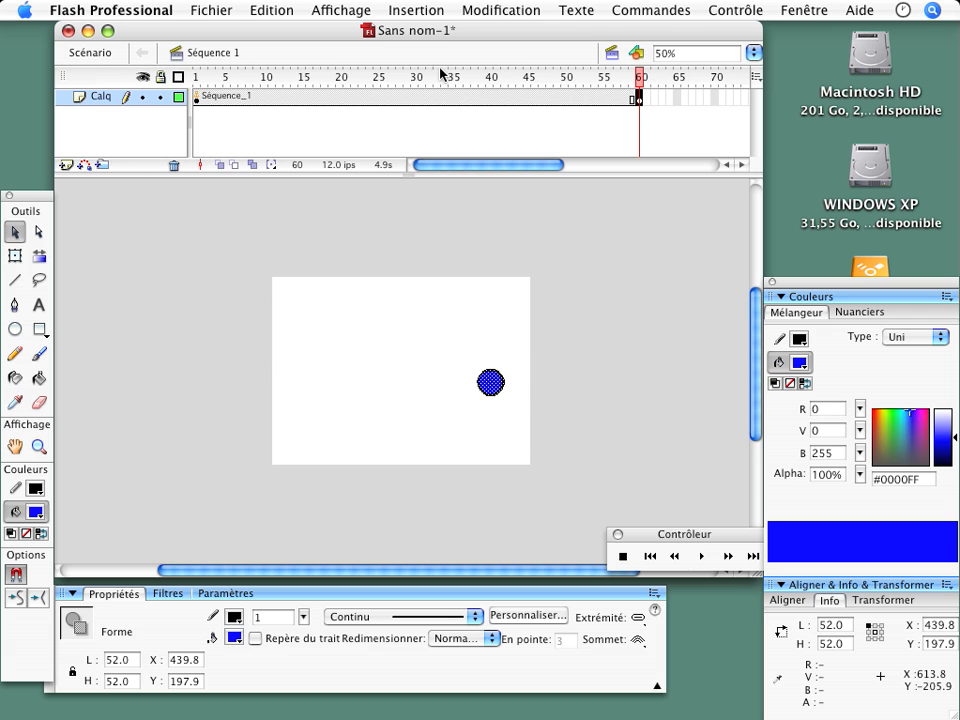
Create a motion tween between the keyframes at frames 1 and 60 and play the animation from the start.
left_click(199, 82)
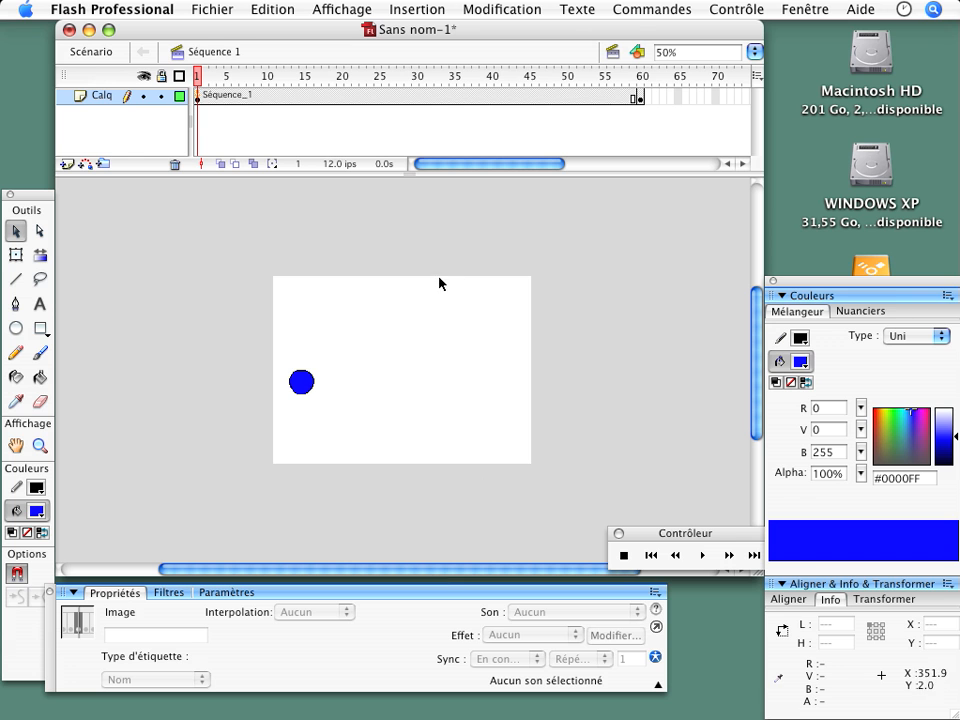
right_click(196, 97)
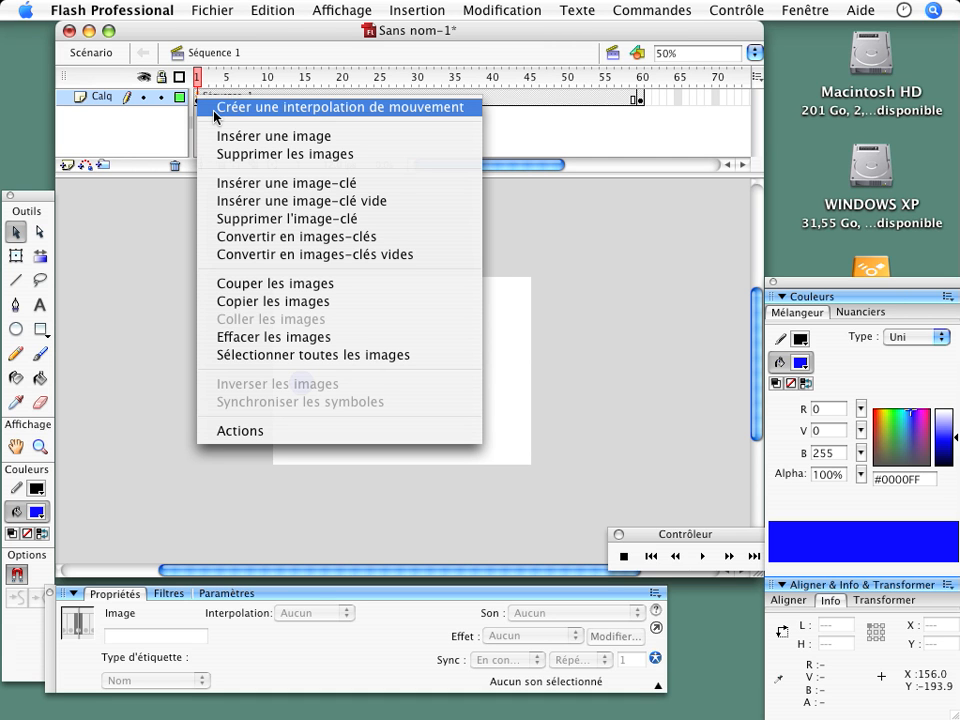
left_click(214, 110)
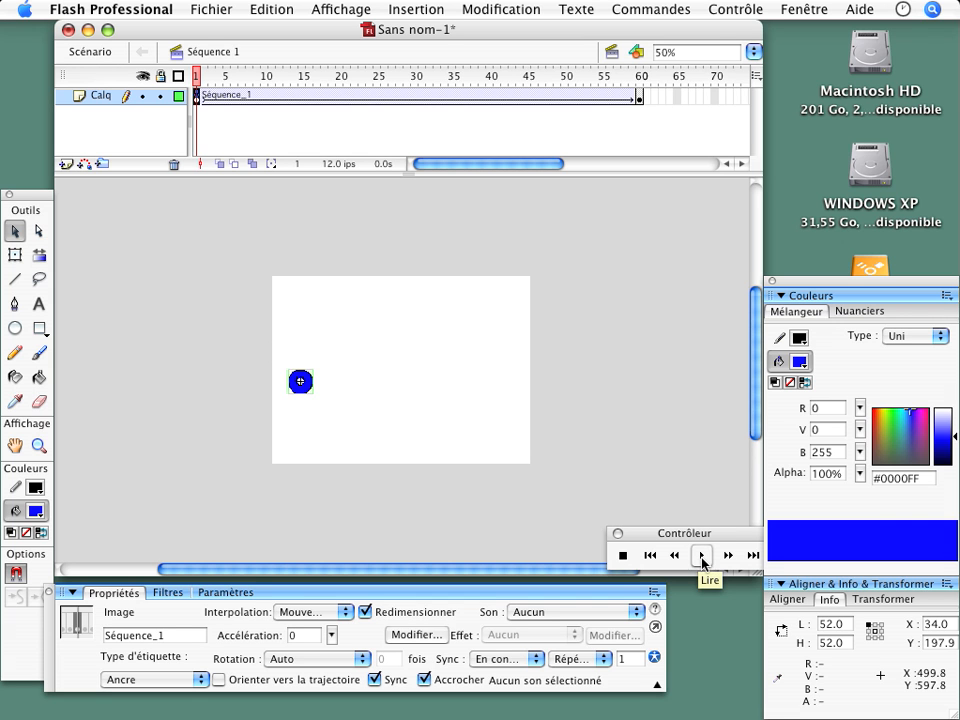
left_click(648, 556)
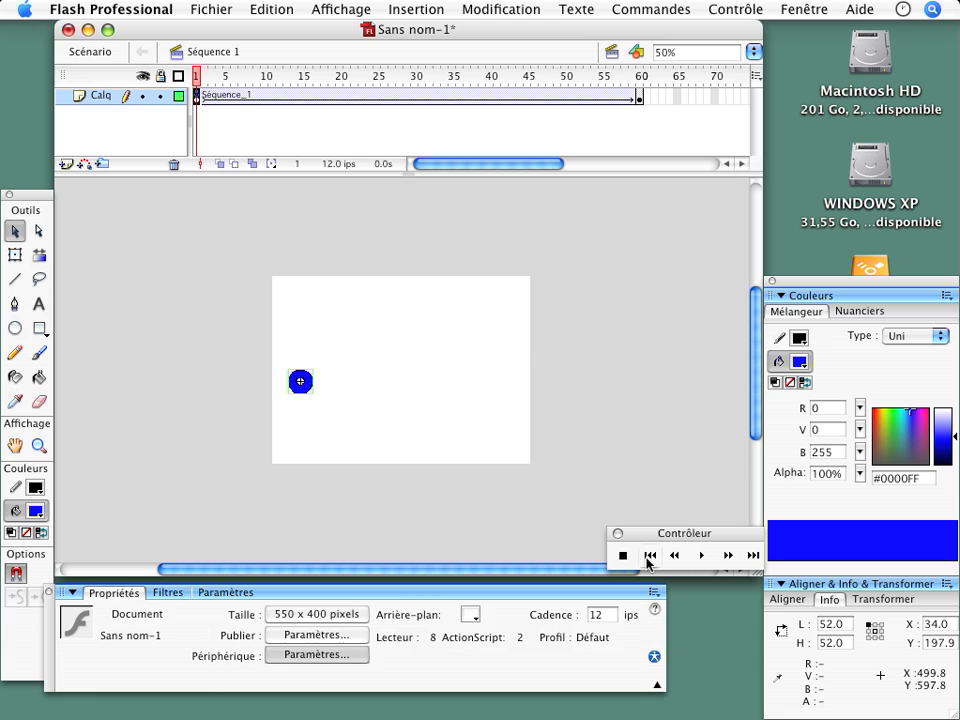
left_click(699, 556)
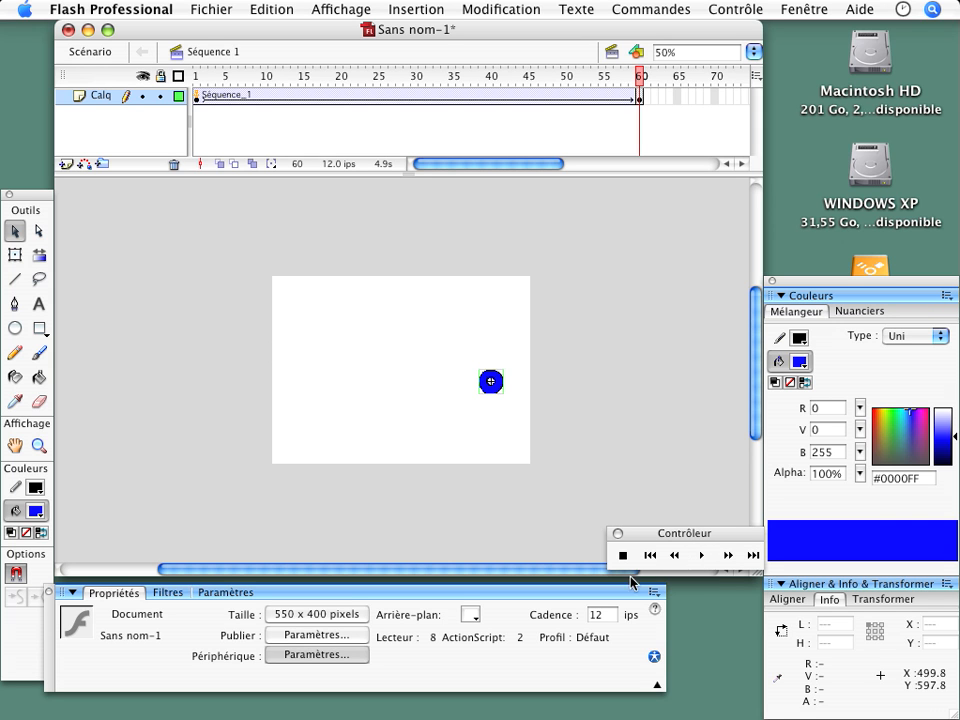
Add a motion guide layer and draw a wavy pencil path about 440 by 204 px from the circle's centre towards the stage's right side.
left_click(86, 166)
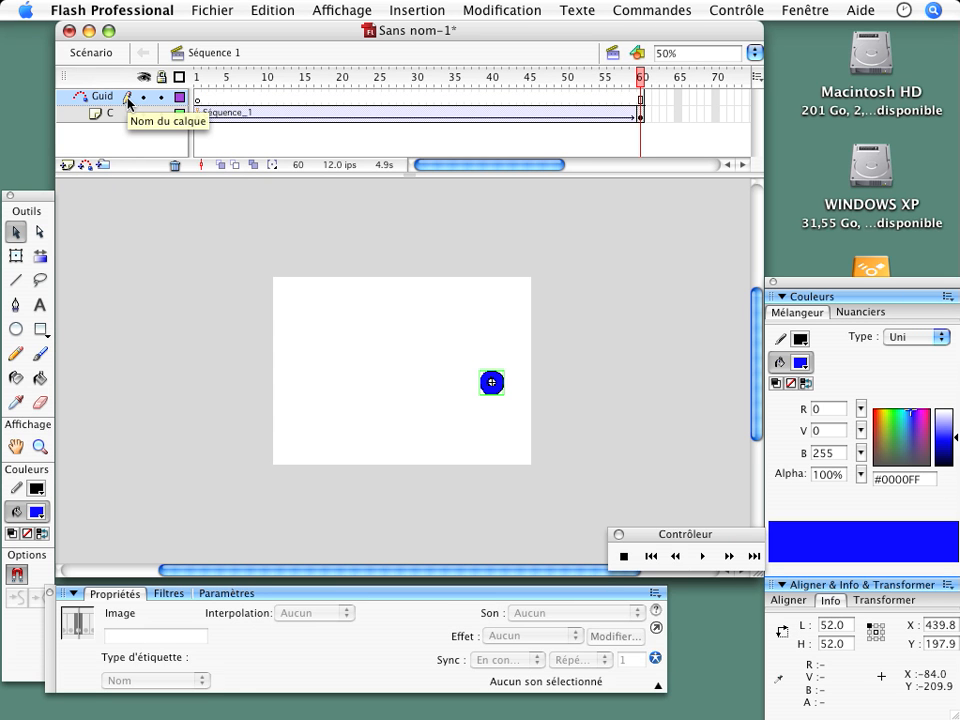
left_click(197, 96)
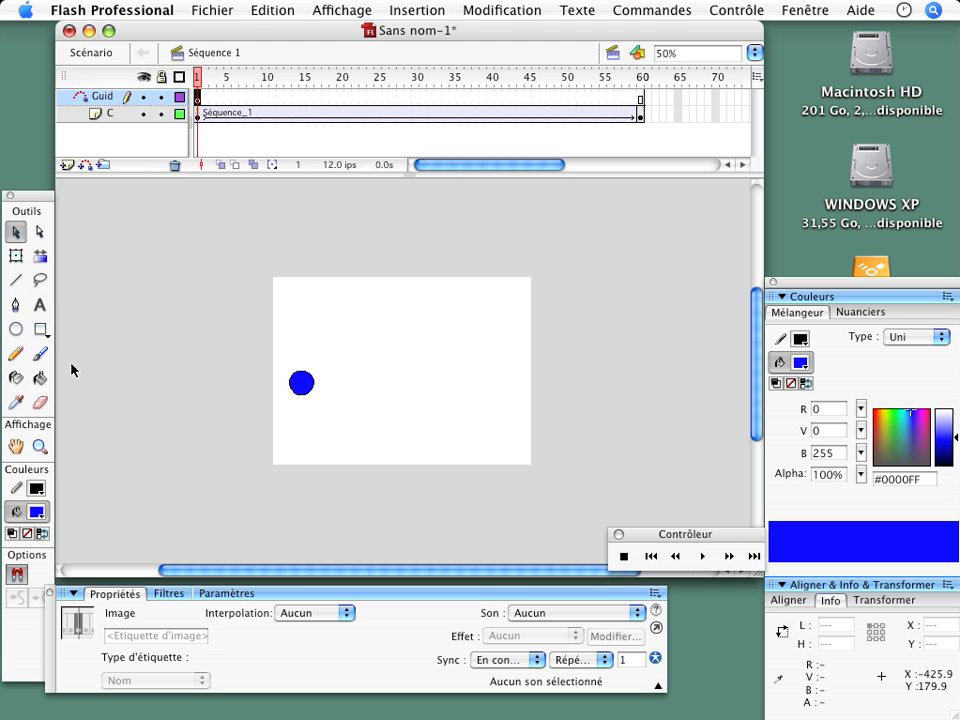
left_click(18, 355)
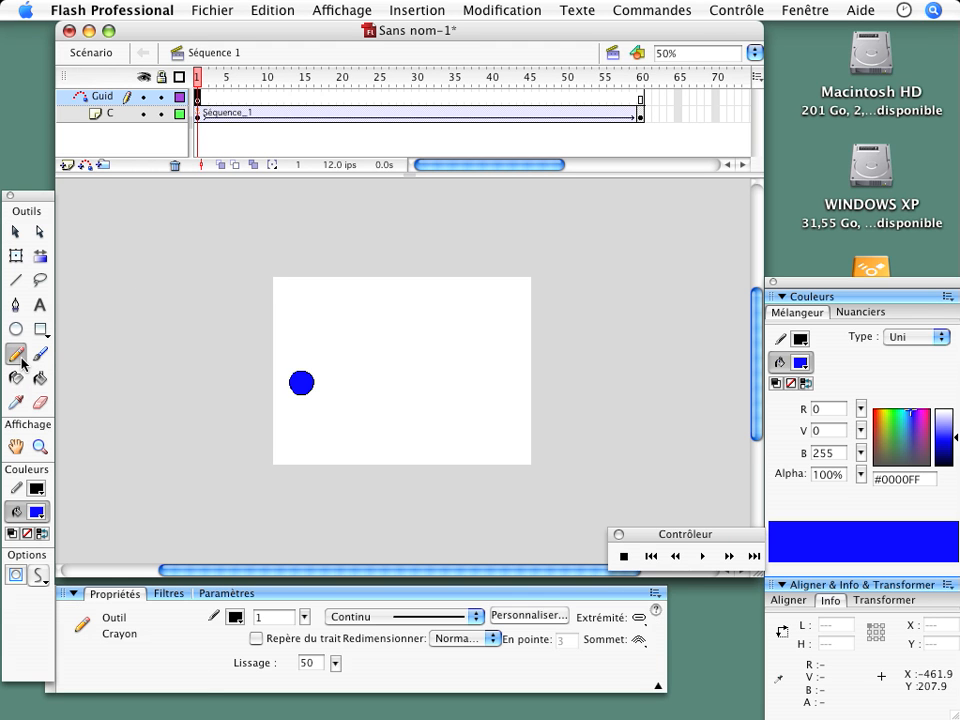
mouse_move(304, 377)
left_mouse_down()
mouse_move(332, 327)
mouse_move(343, 326)
mouse_move(433, 373)
mouse_move(467, 407)
mouse_move(506, 411)
mouse_move(510, 383)
left_mouse_up()
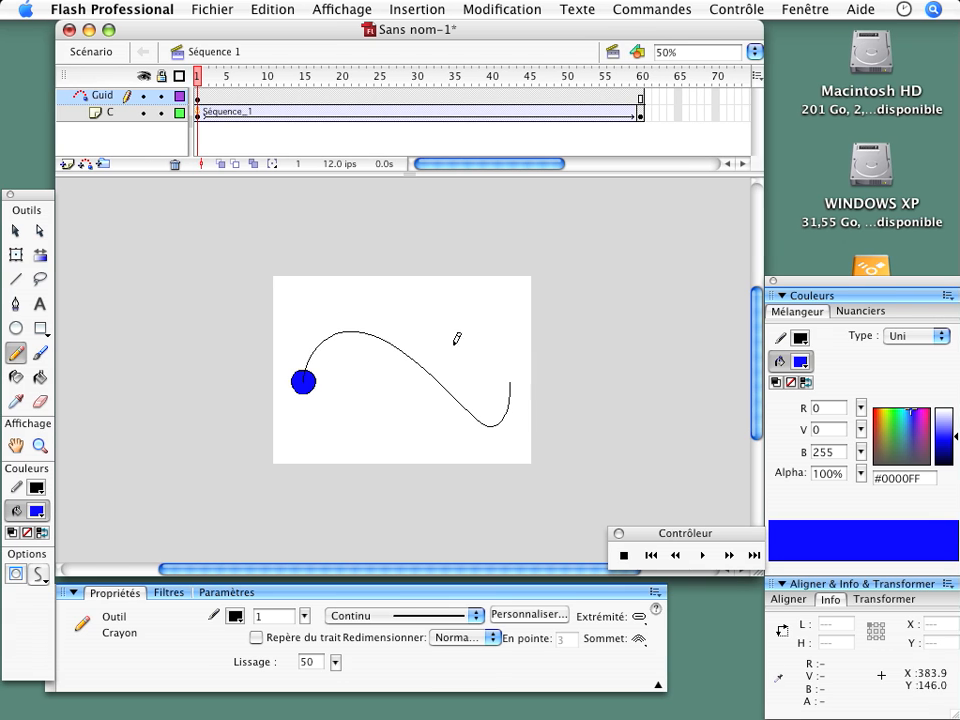
At frame 60, draw a short pencil segment on the guide layer from the path's right end to the circle's centre.
double_click(638, 99)
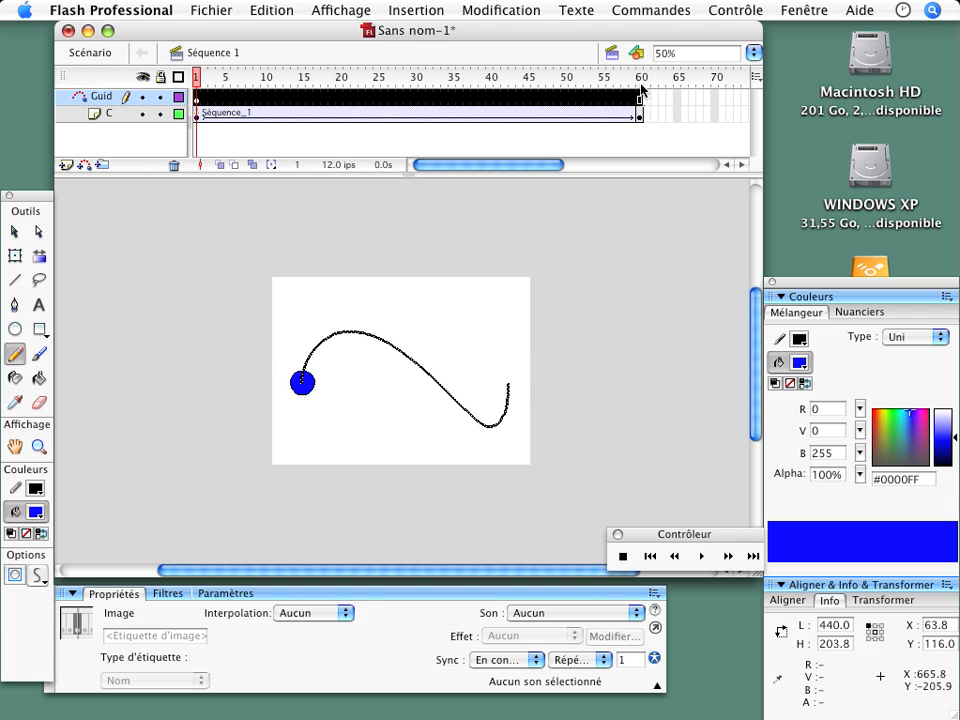
left_click(640, 84)
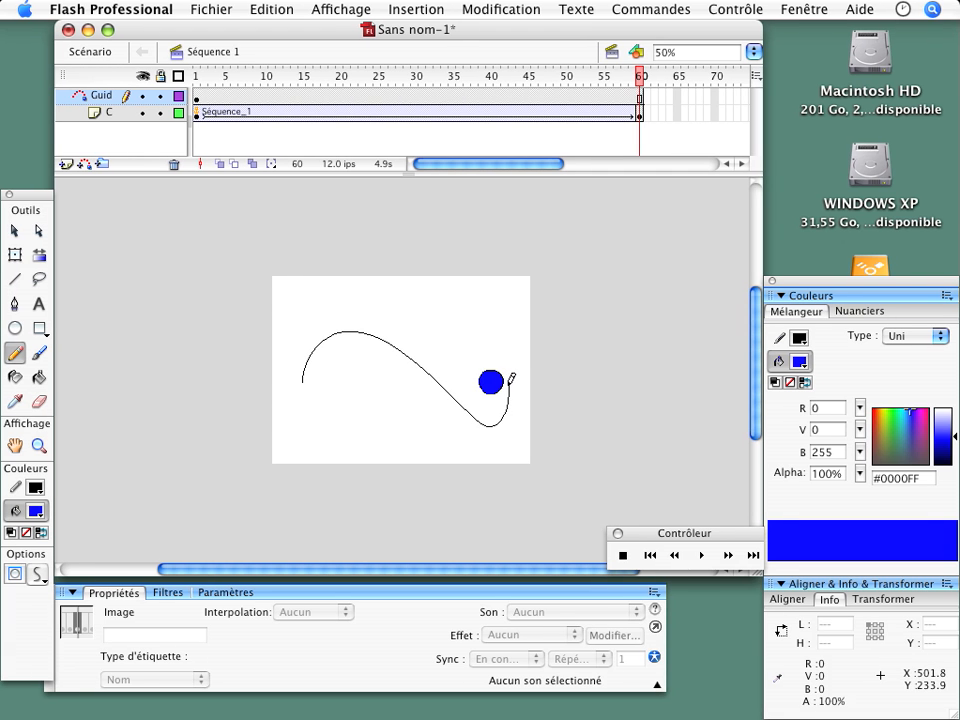
left_click_drag(509, 384, 490, 379)
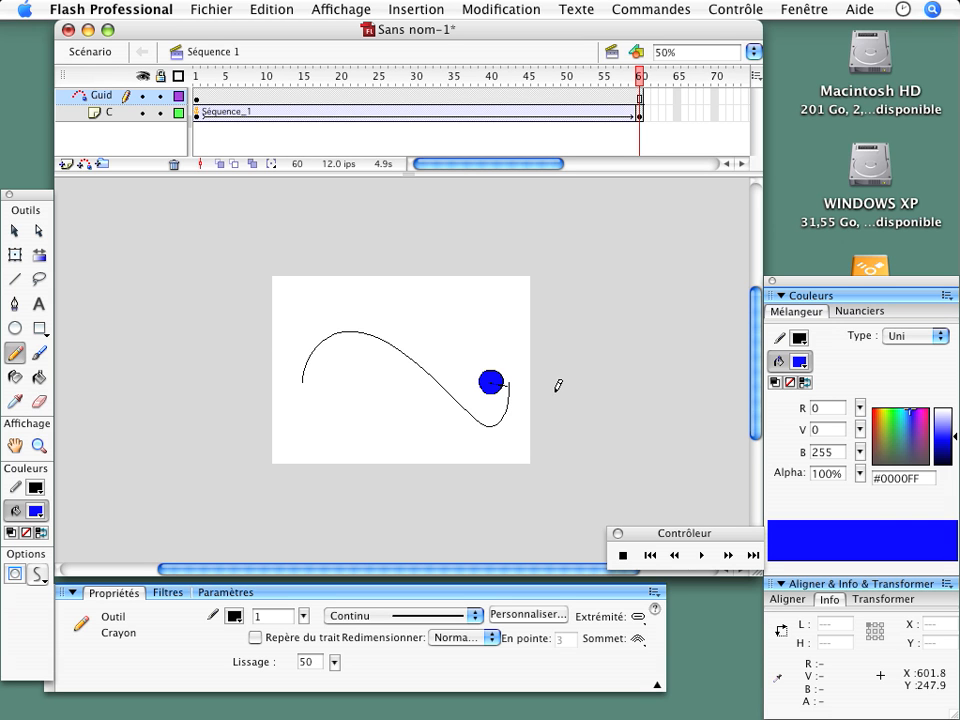
Play the guided animation from the first frame and rewind it.
left_click(648, 562)
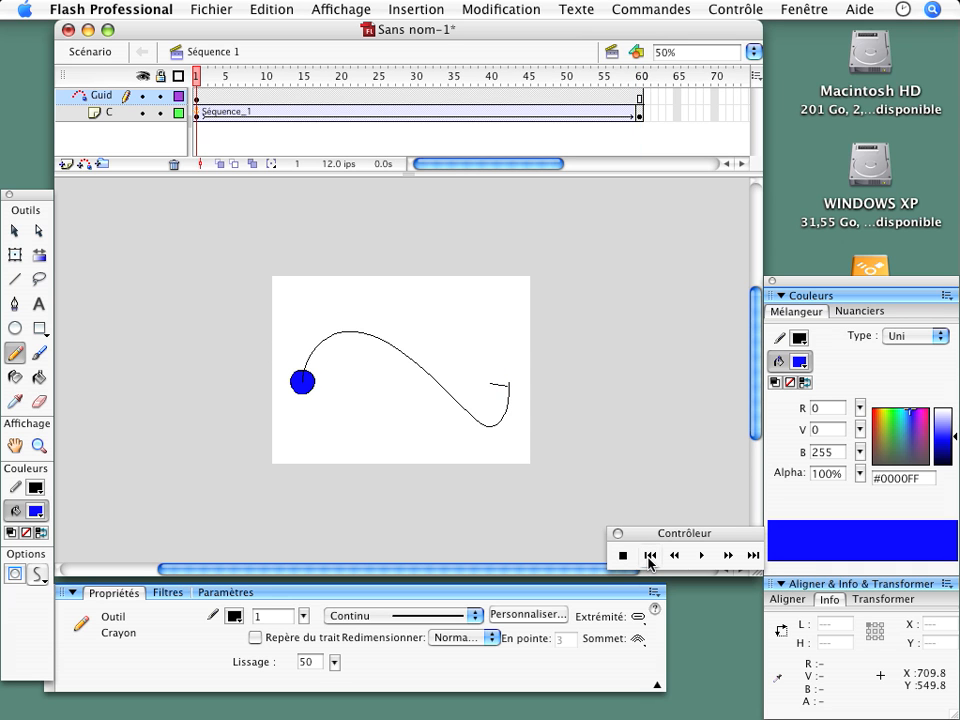
left_click(700, 557)
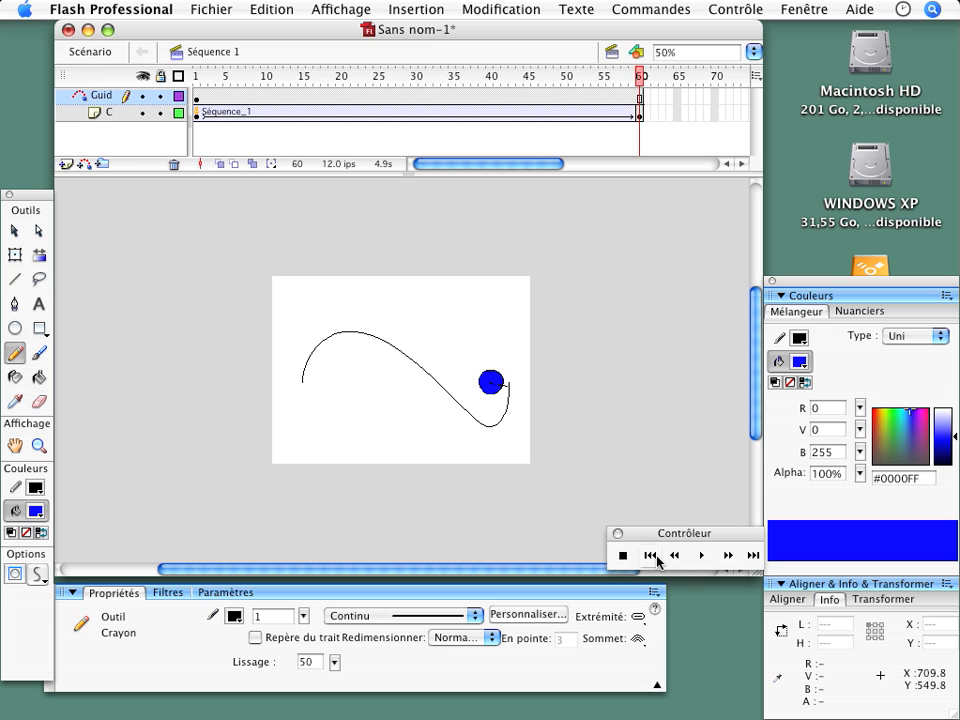
left_click(652, 556)
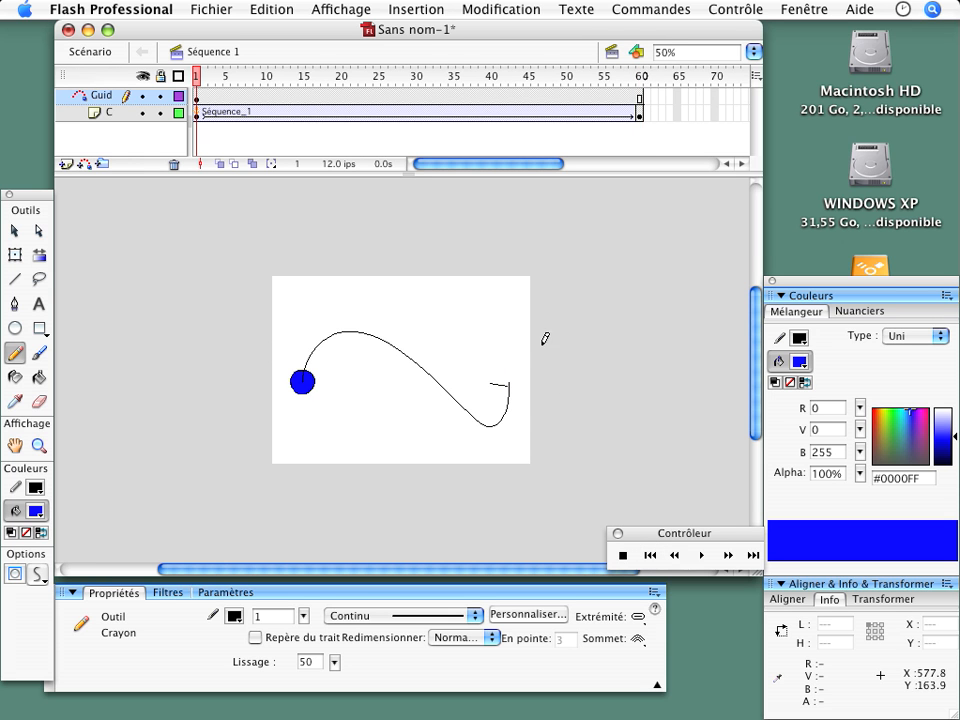
Adjust the guide path's right end to meet the short segment, and select the circle's keyframe at frame 60 to check its alignment.
left_click(18, 232)
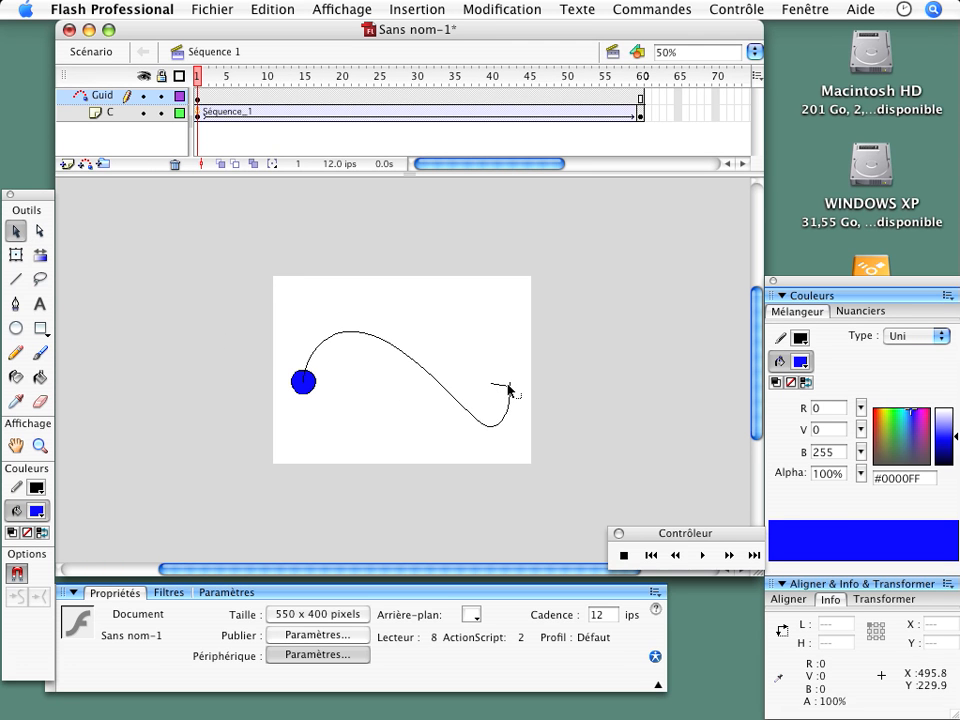
mouse_move(508, 388)
left_mouse_down()
mouse_move(493, 398)
mouse_move(492, 385)
left_mouse_up()
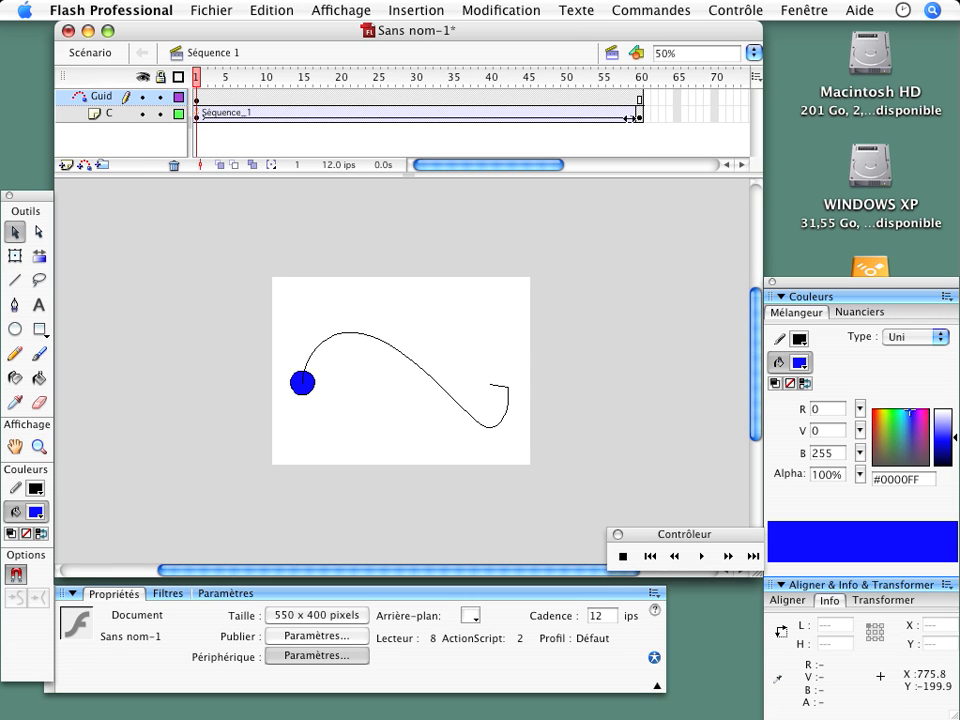
left_click(639, 117)
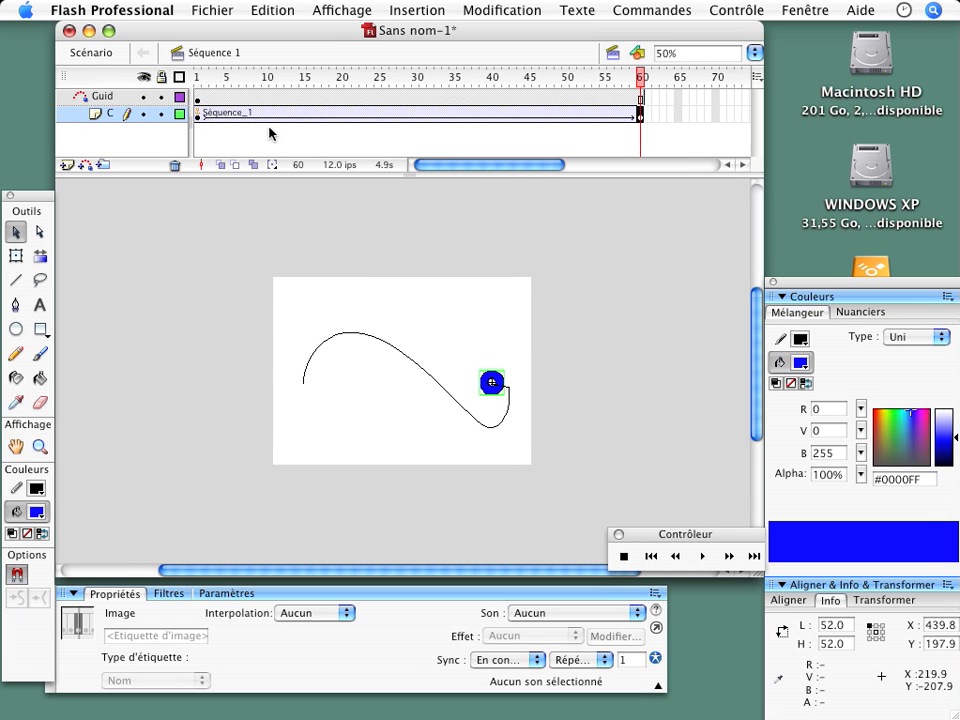
At frame 1, reshape the guide path slightly just above the circle and replay the animation from the start.
left_click(198, 78)
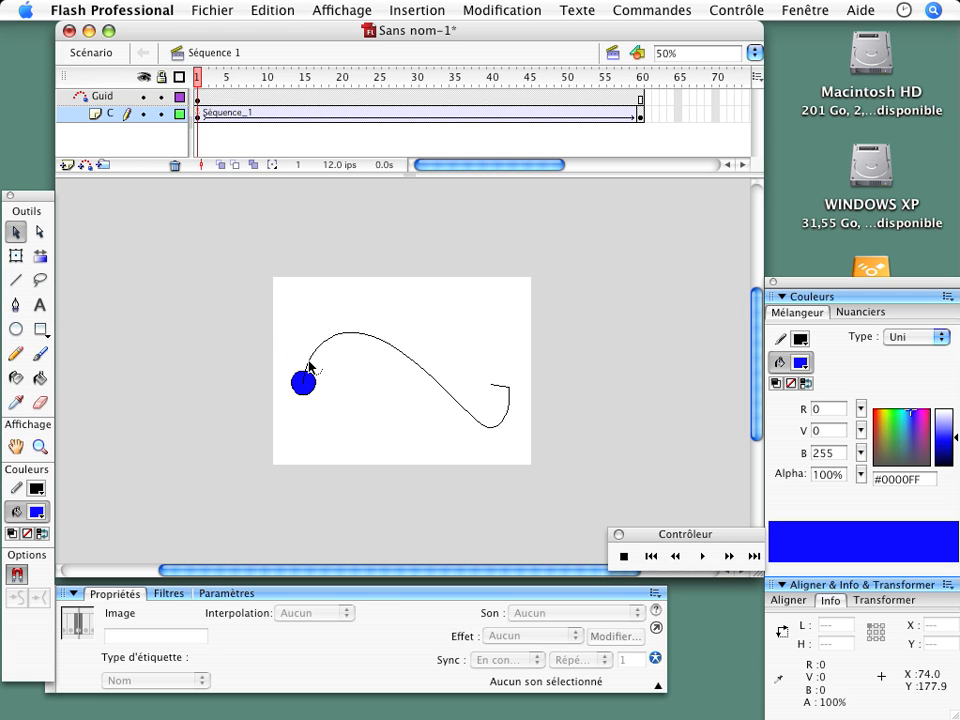
key("Return")
left_click_drag(309, 367, 310, 358)
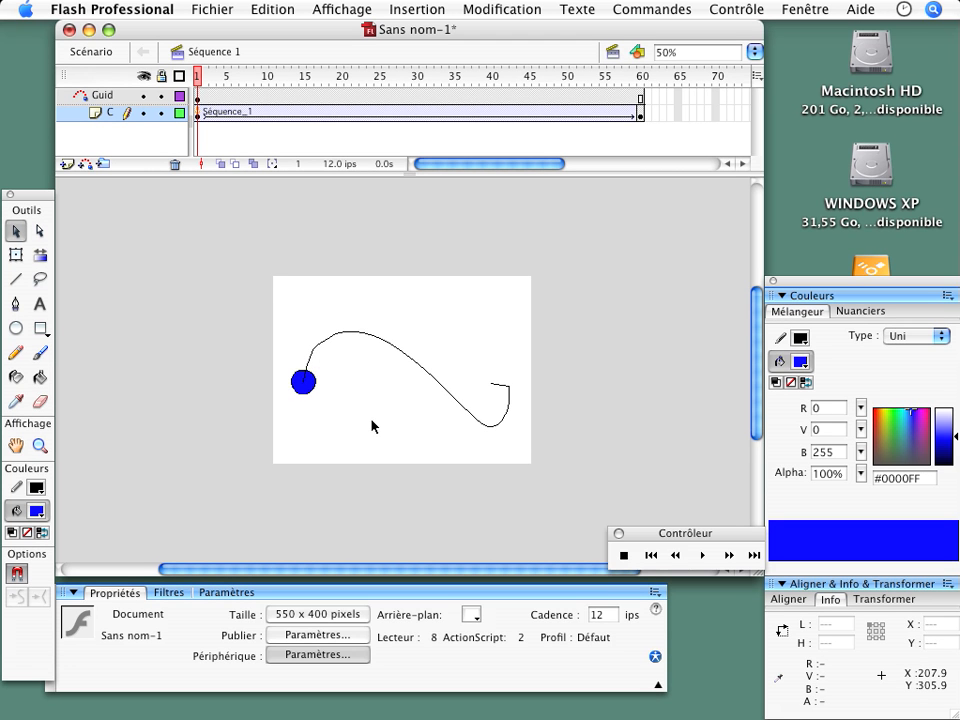
left_click(649, 556)
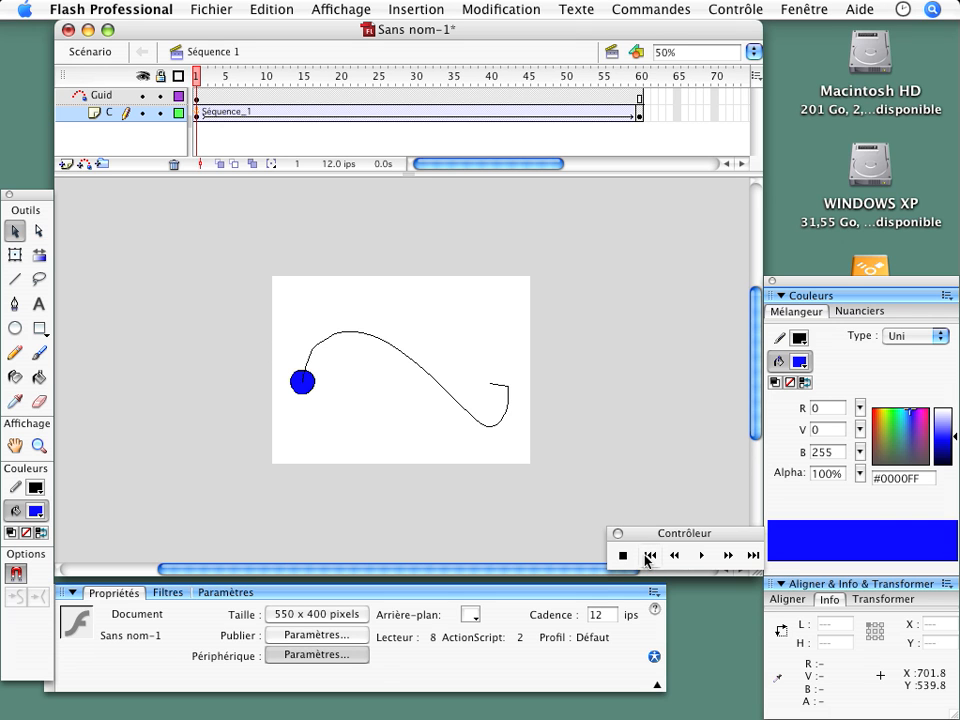
left_click(702, 556)
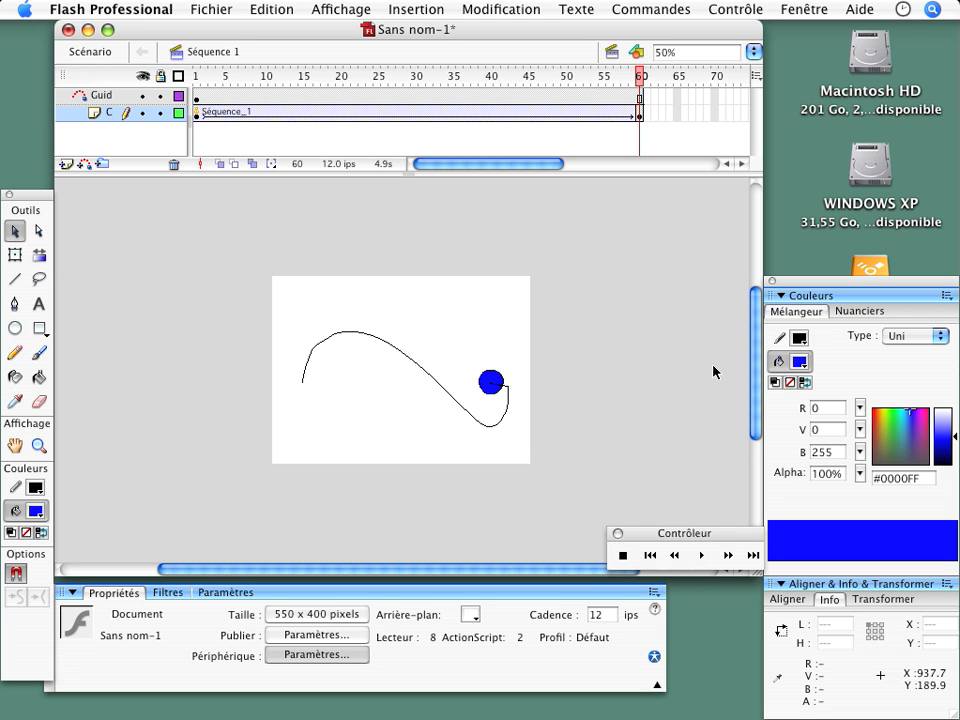
left_click(767, 36)
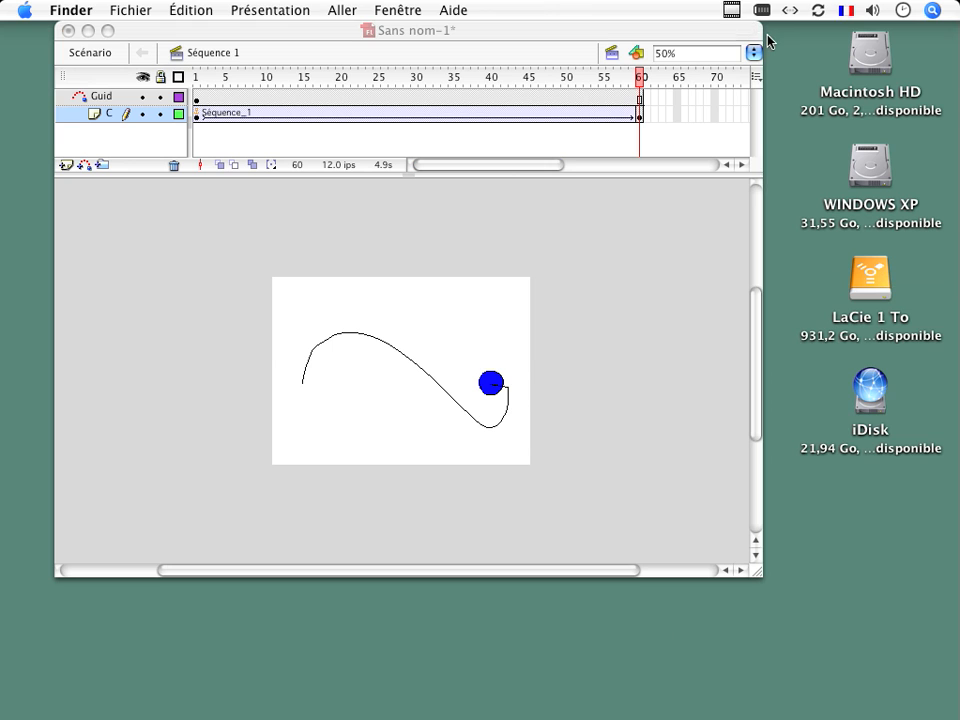
left_click(732, 12)
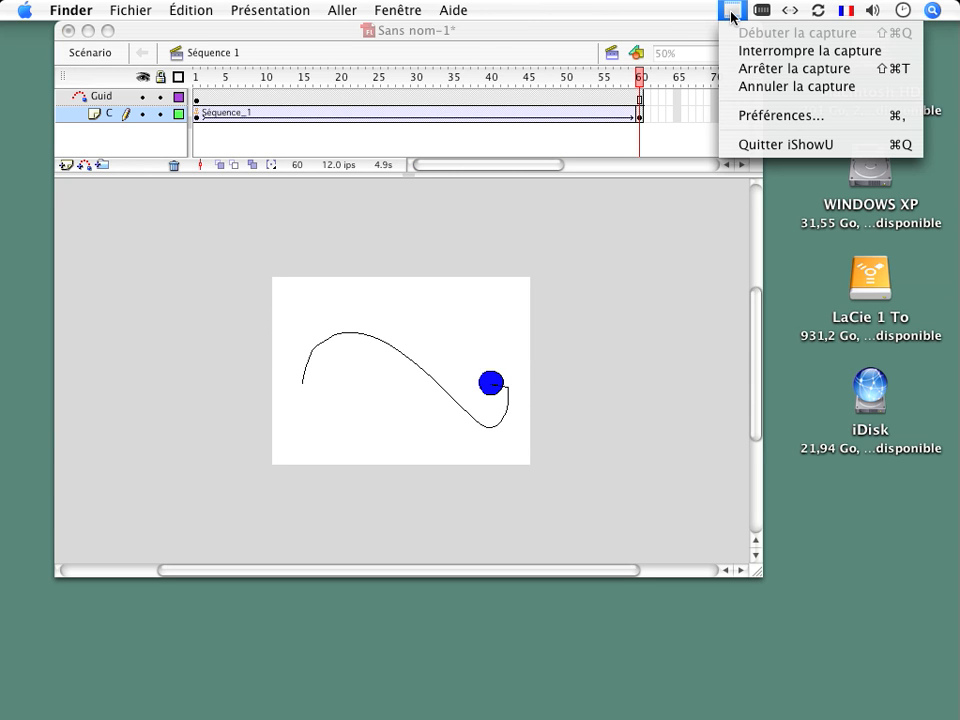